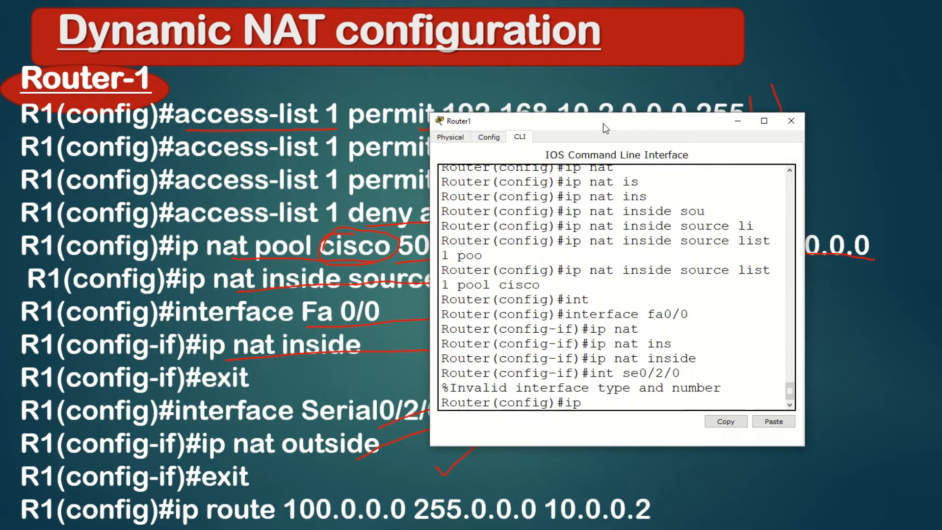
Step: Try to apply ip nat outside from global configuration mode on Router1
key("Tab")
type("out")
key("Tab")
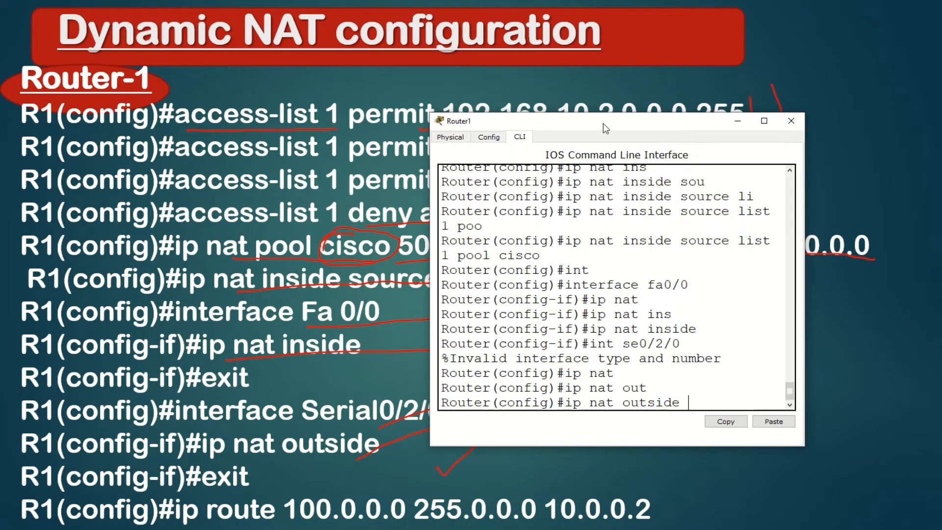
key("Return")
key("Return")
key("Return")
key("Return")
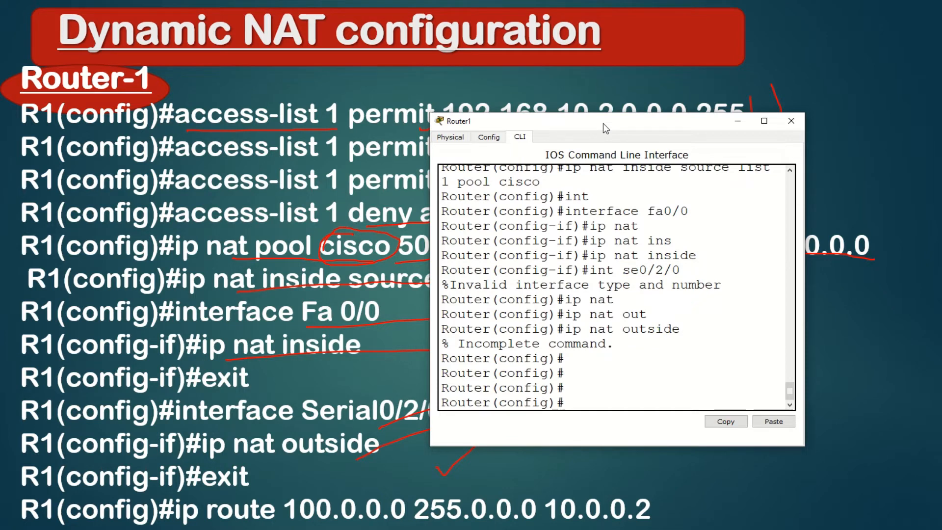
Step: Configure Router1's interface se0/3/0 as ip nat outside and close the router's window
key("Up")
key("Up")
key("Left")
key("Left")
key("BackSpace")
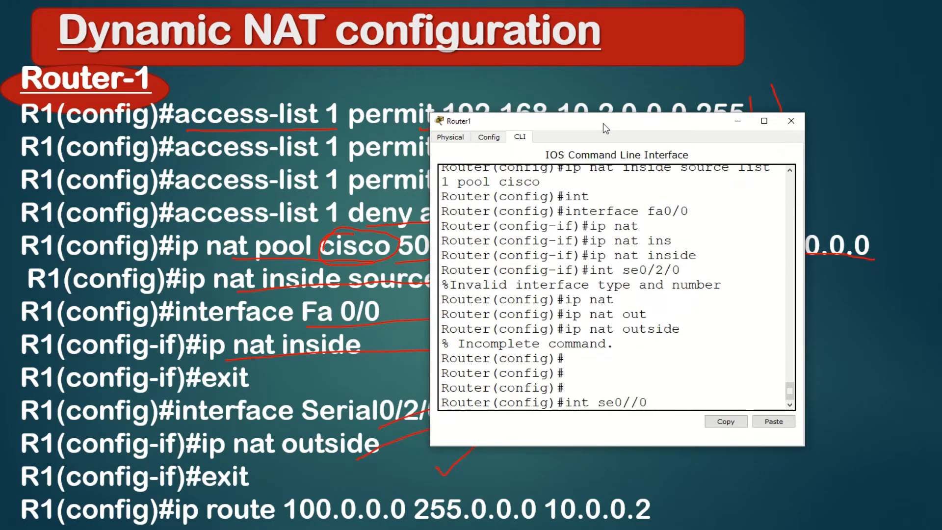
type("3")
key("Return")
key("Up")
key("Up")
key("Return")
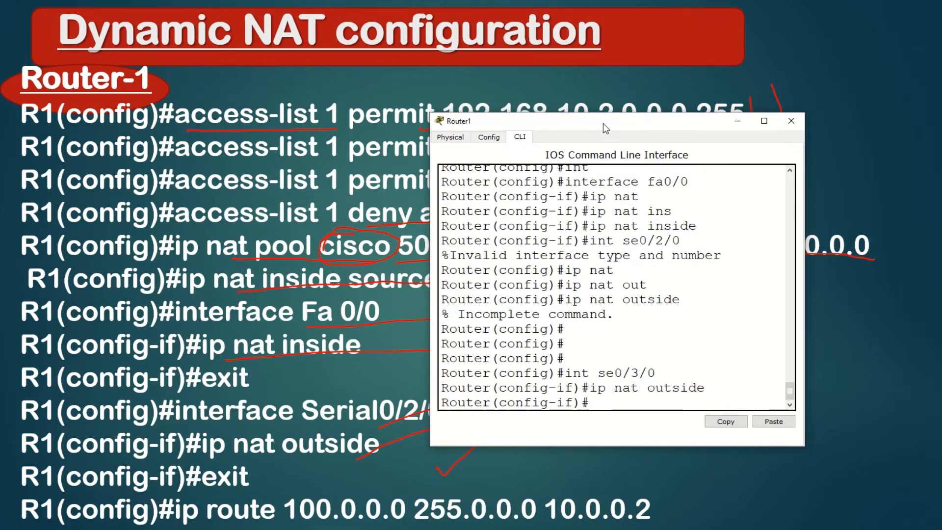
left_click(787, 121)
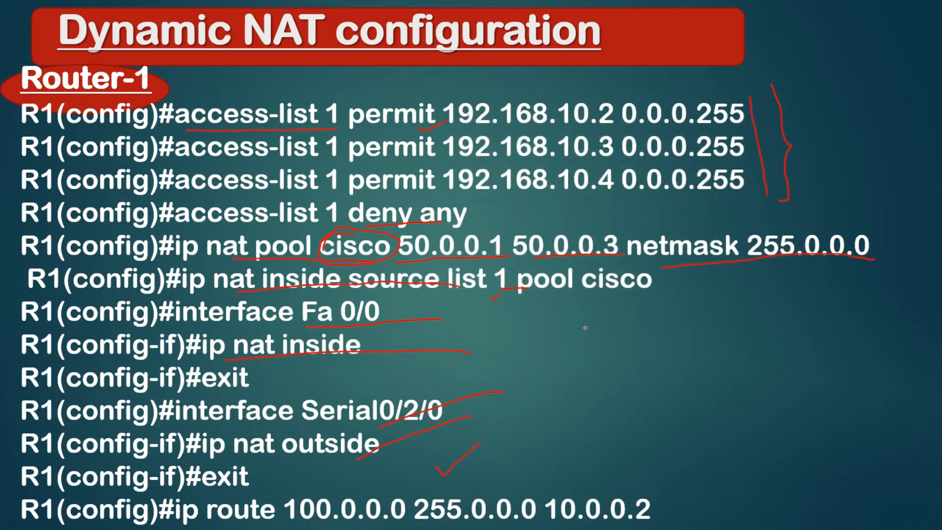
key("Right")
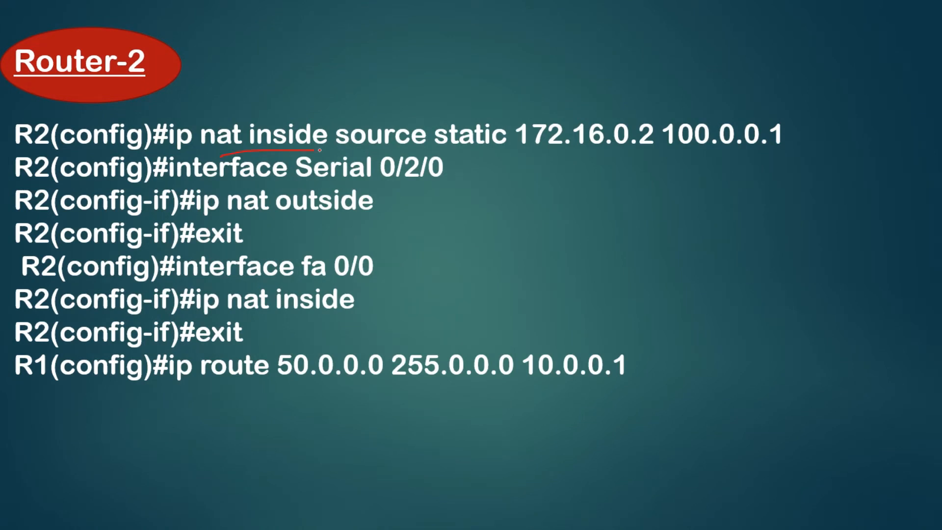
left_click_drag(375, 150, 472, 148)
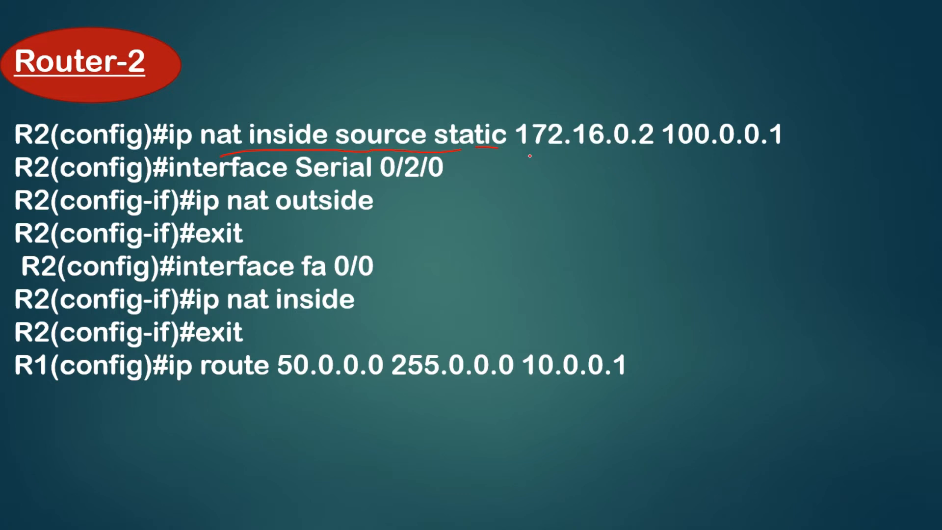
left_click_drag(666, 154, 833, 152)
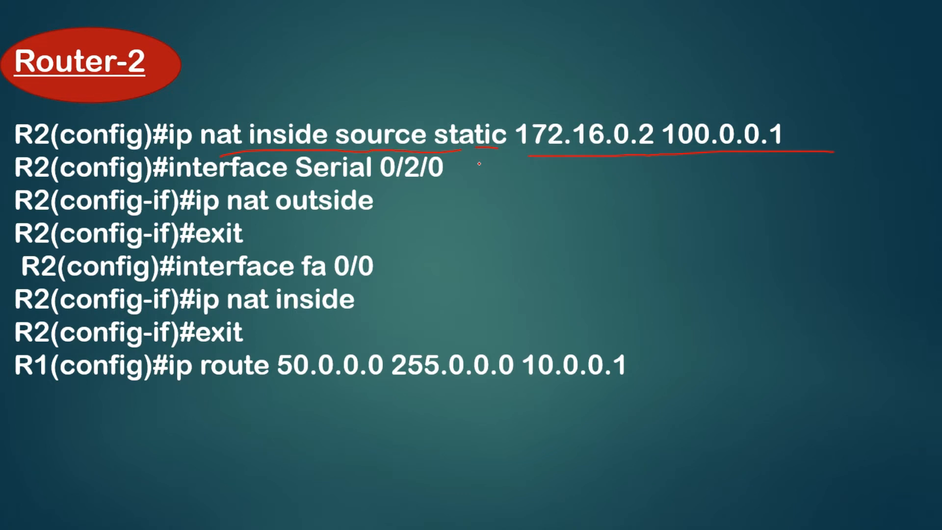
mouse_move(457, 158)
left_mouse_down()
mouse_move(435, 301)
mouse_move(397, 319)
left_mouse_up()
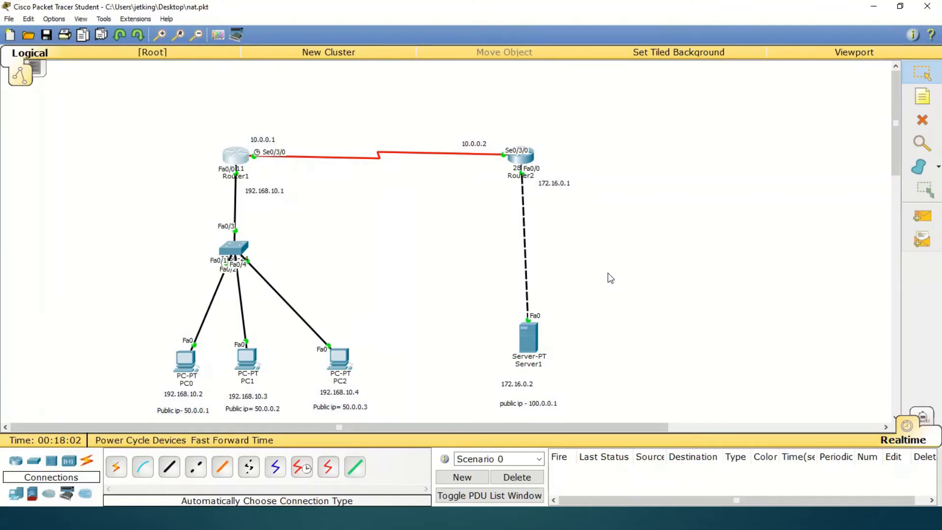
Step: Open the command line of Router2 and enter global configuration mode
left_click(528, 162)
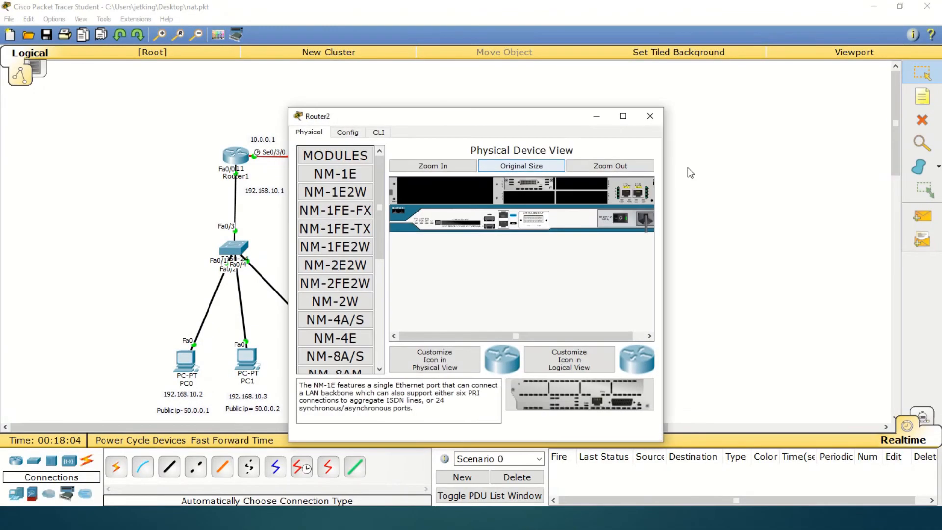
left_click(378, 137)
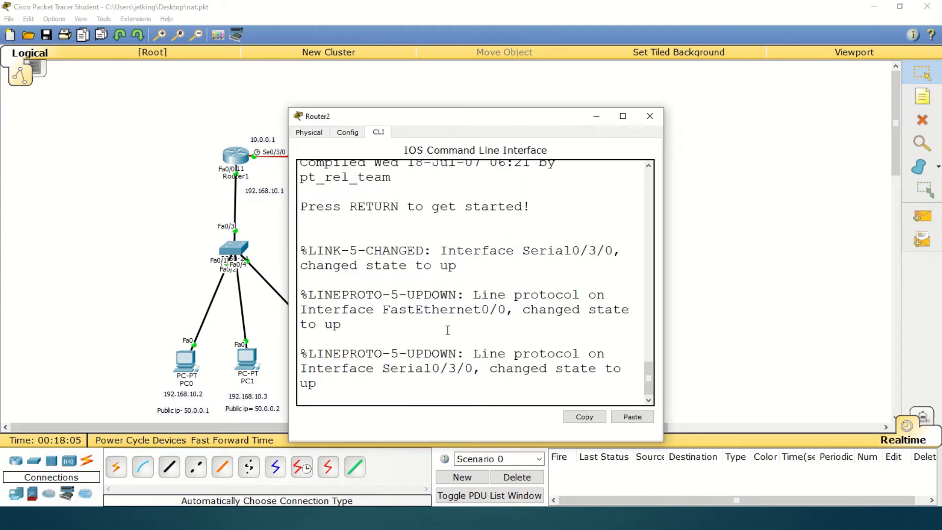
key("Return")
key("Return")
key("Return")
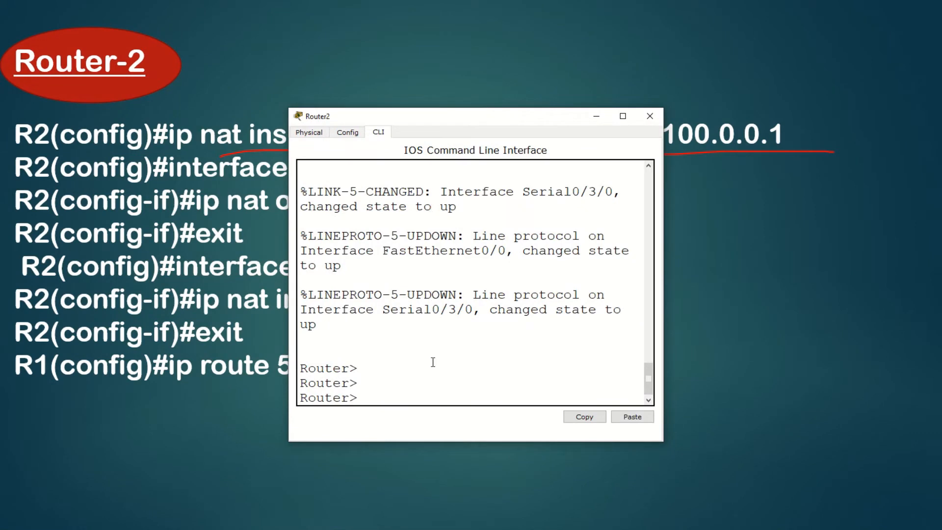
type("en")
key("Return")
type("confi")
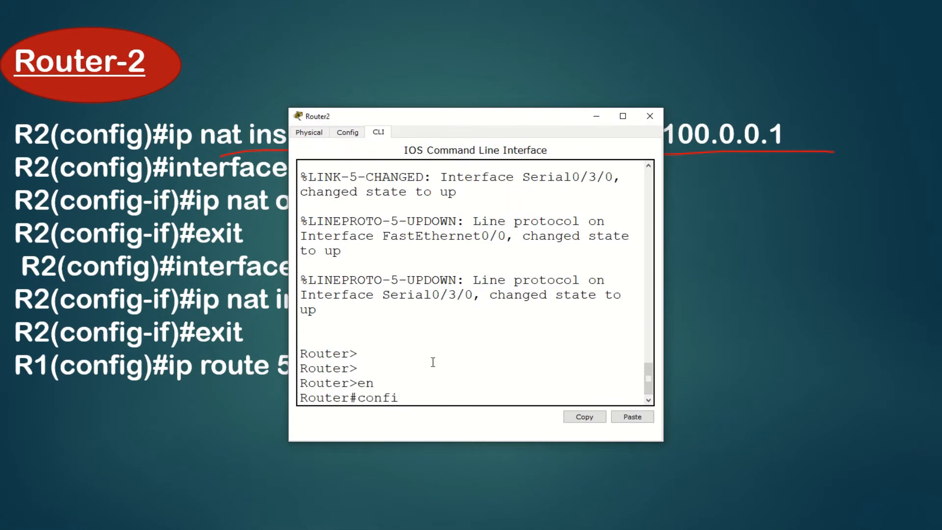
type("g tr")
key("BackSpace")
key("Return")
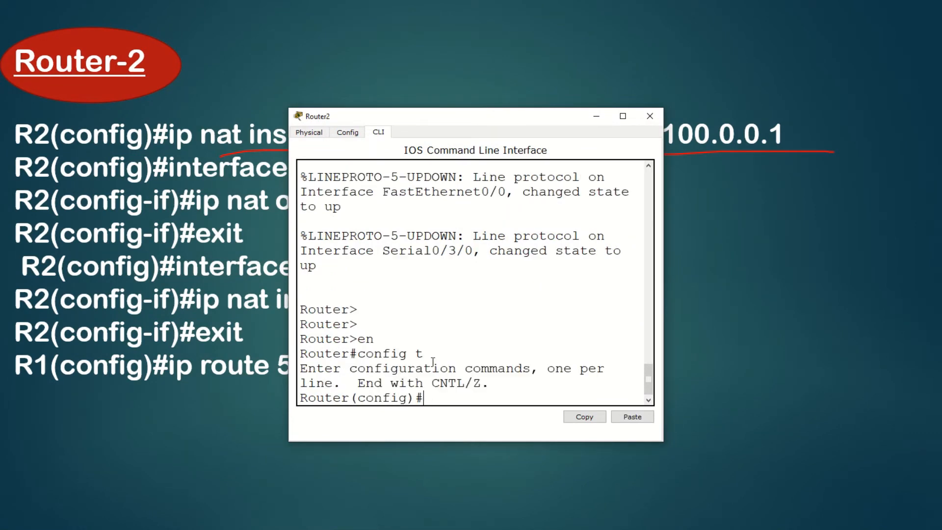
Step: Create a static inside source NAT mapping on Router2 from 172.16.0.2 to 100.0.0.1
type("ip nat ins")
key("Tab")
type("sou")
key("Tab")
type("st")
key("Tab")
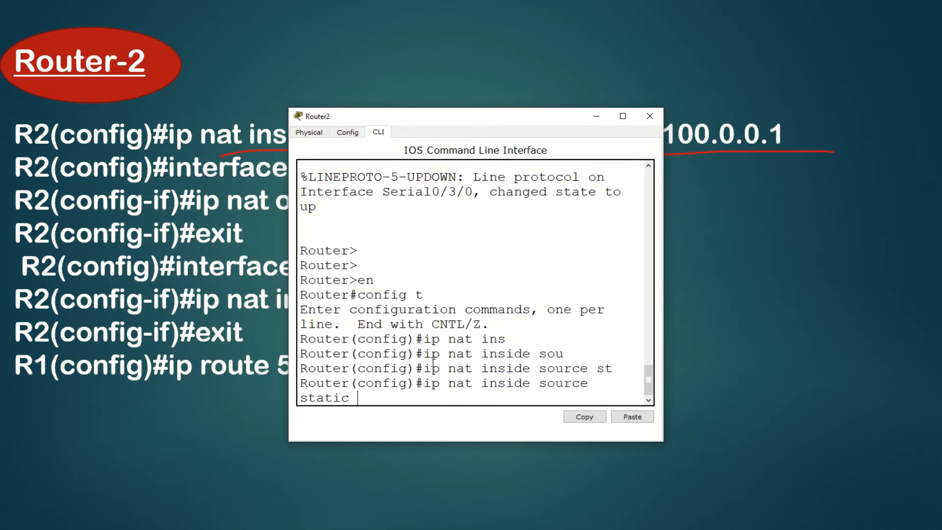
type("172.160.")
key("BackSpace")
type(".0.2 100.0.0.")
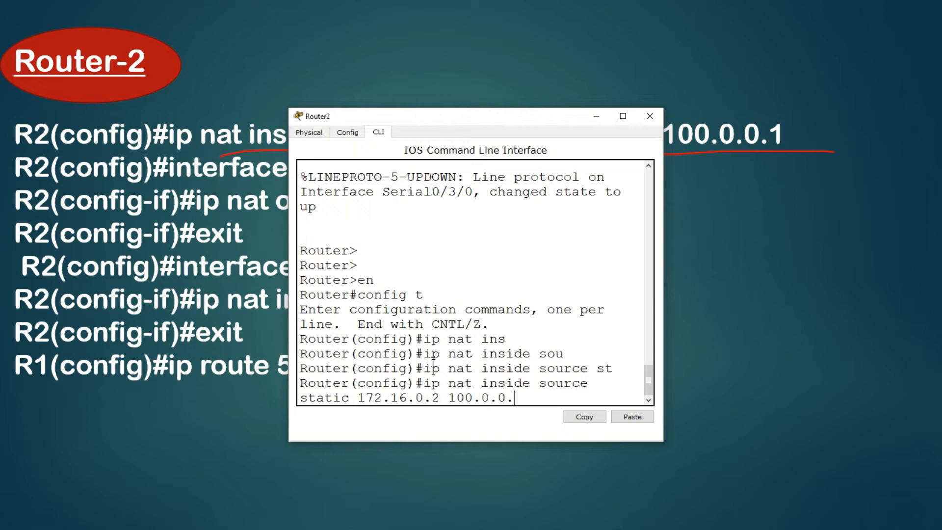
type("1")
key("Return")
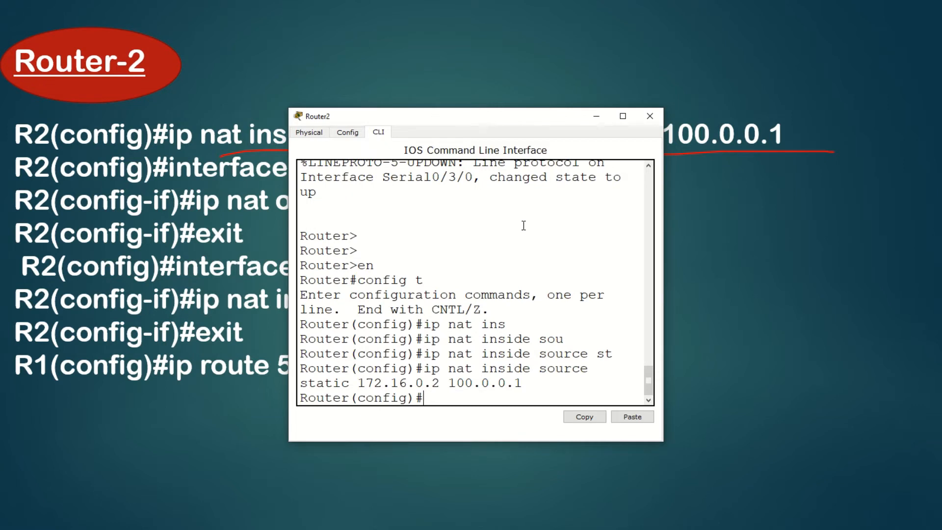
Step: Configure Router2's interface fa0/0 as ip nat inside
type("int")
key("Tab")
type("fa")
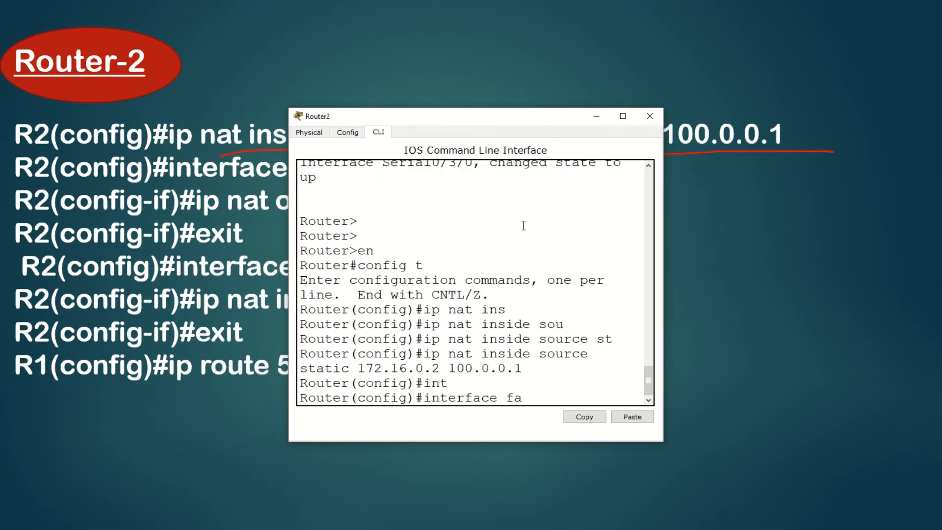
type("0/0")
key("Return")
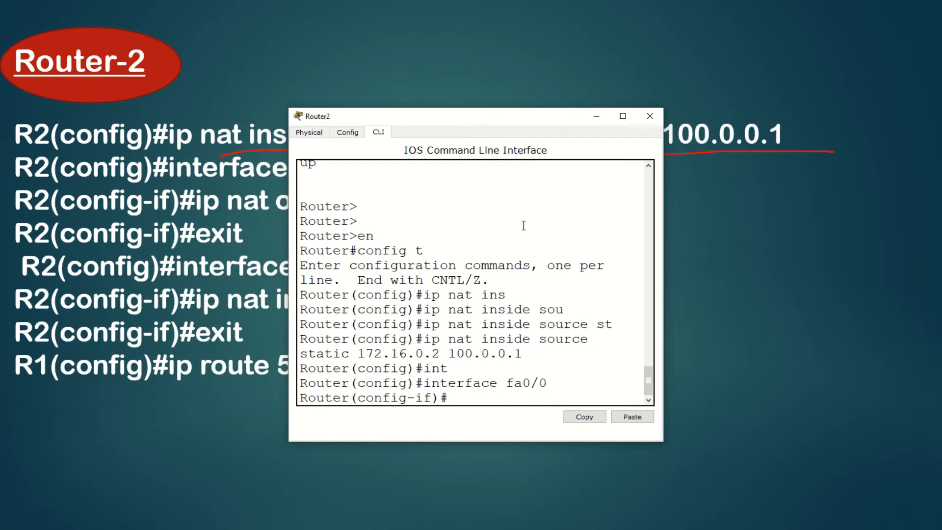
type("ip nat ins")
key("Tab")
key("Return")
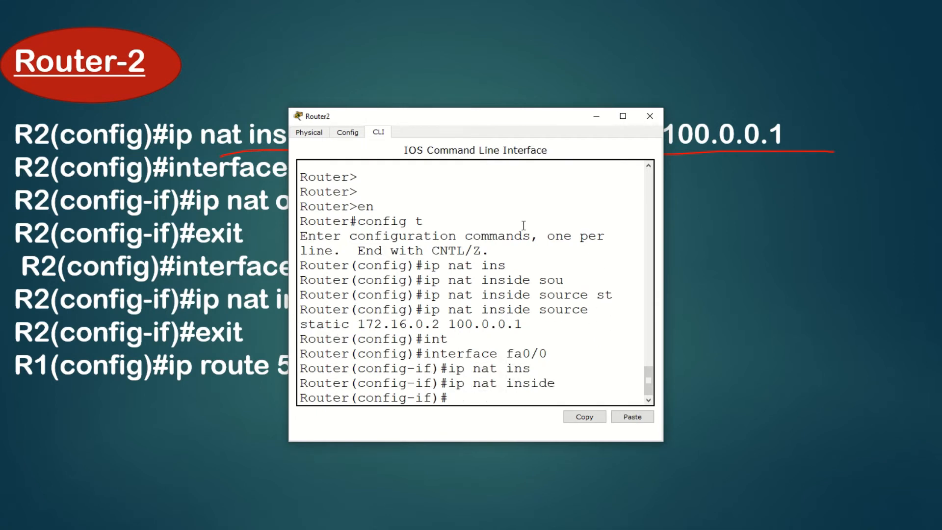
Step: Configure Router2's interface se0/3/0 as ip nat outside
type("in")
key("BackSpace")
type("n")
key("Tab")
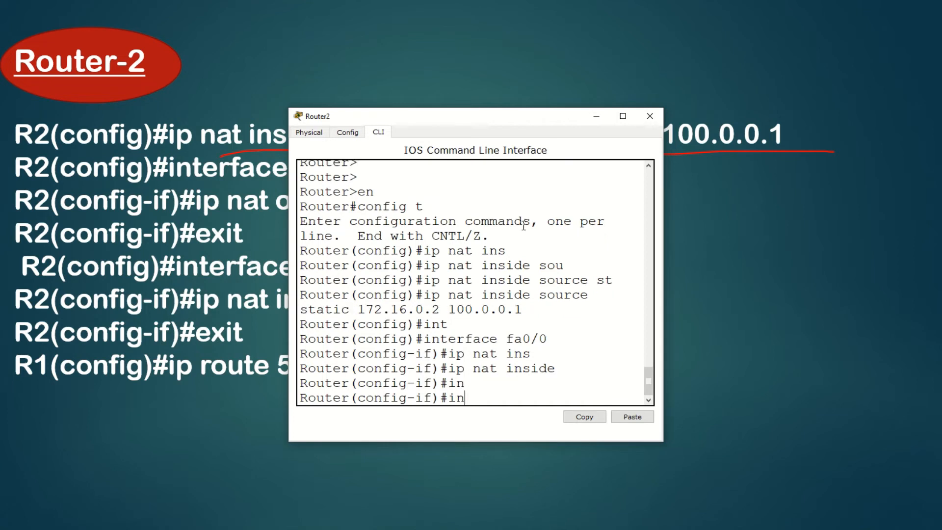
type("t se0/3/0")
key("Return")
type("ip nat")
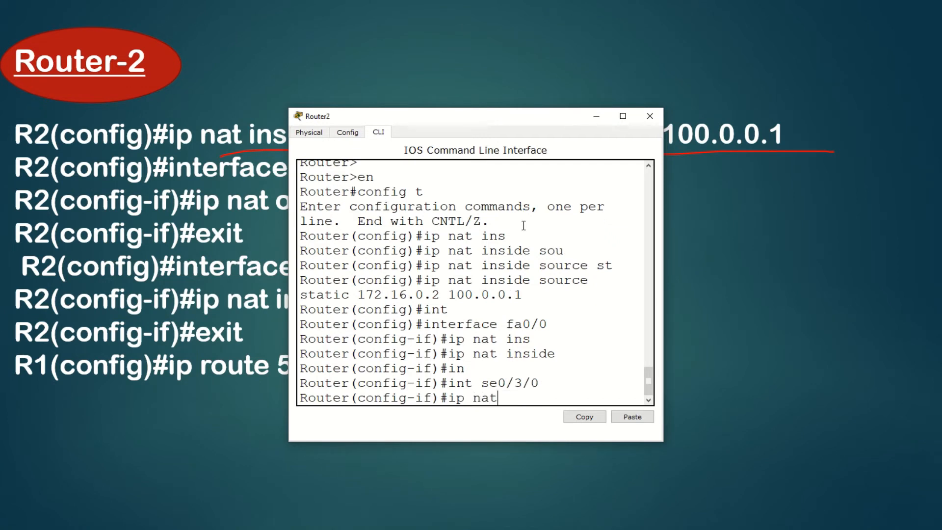
key("Tab")
type("ou")
key("Tab")
key("Return")
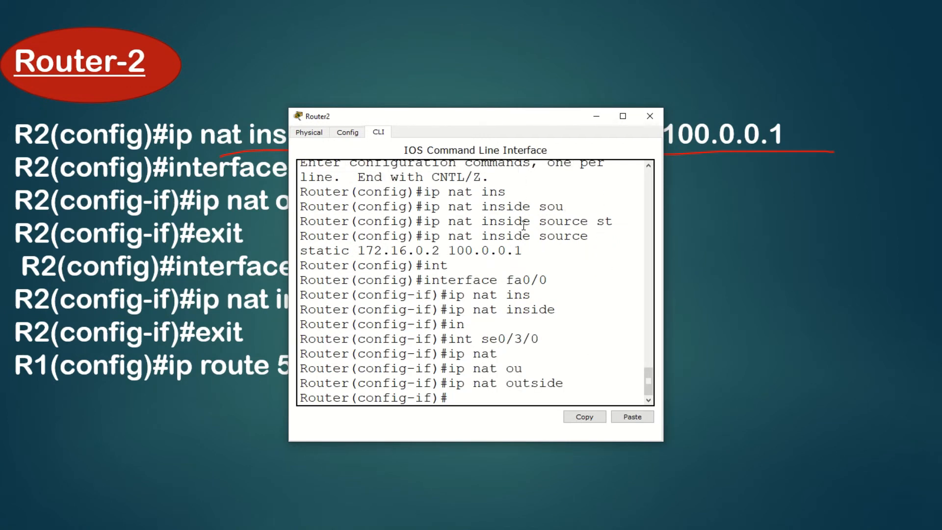
Step: Add a static route on Router2 to 50.0.0.0 255.0.0.0 via 10.0.0.1 and close the router's window
left_click_drag(516, 124, 713, 130)
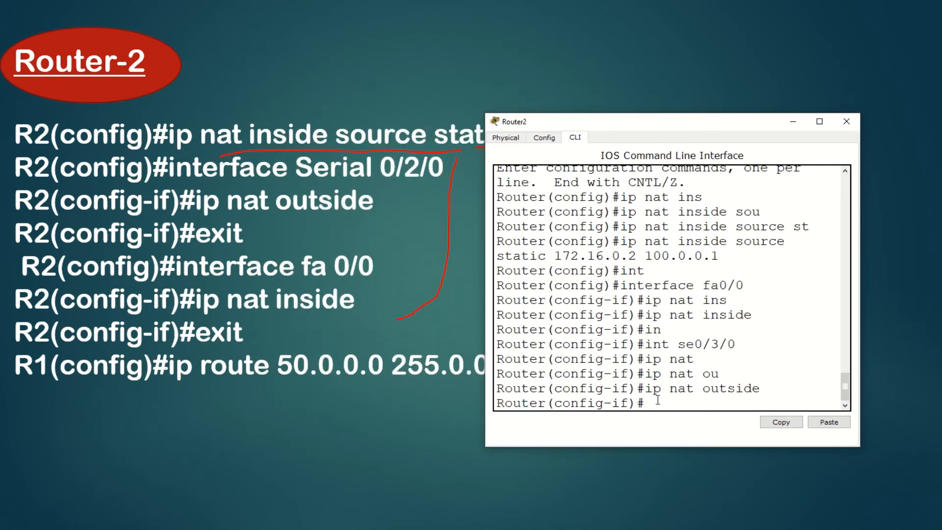
type("exit")
key("Return")
type("ip route ")
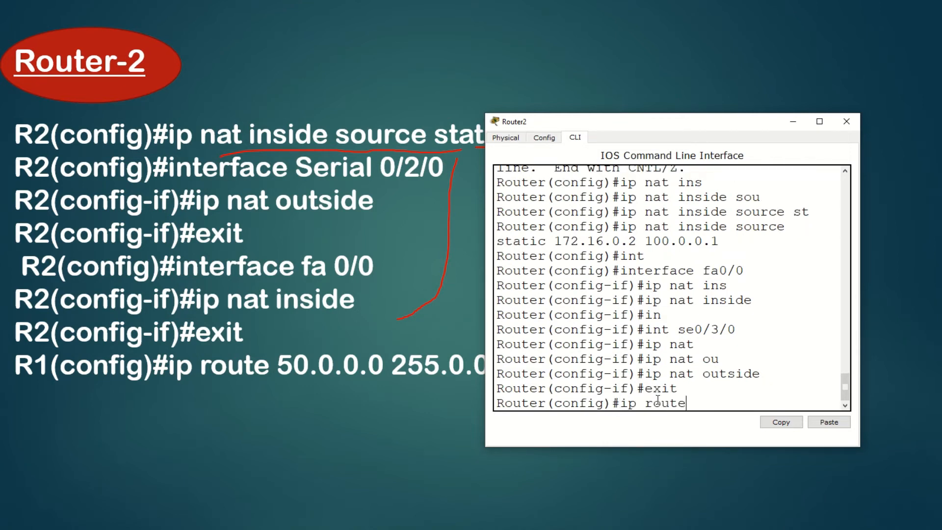
type("50")
key("Return")
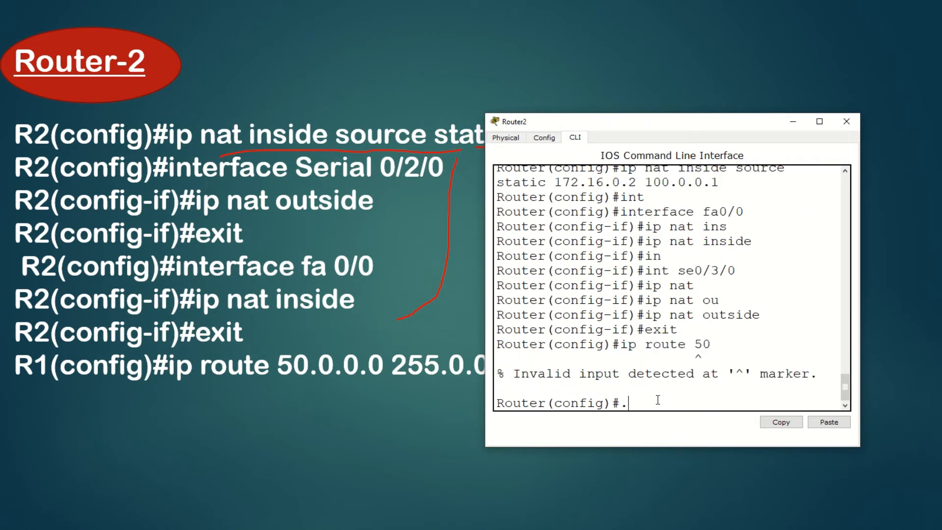
key("Up")
type(".0.0.0 25")
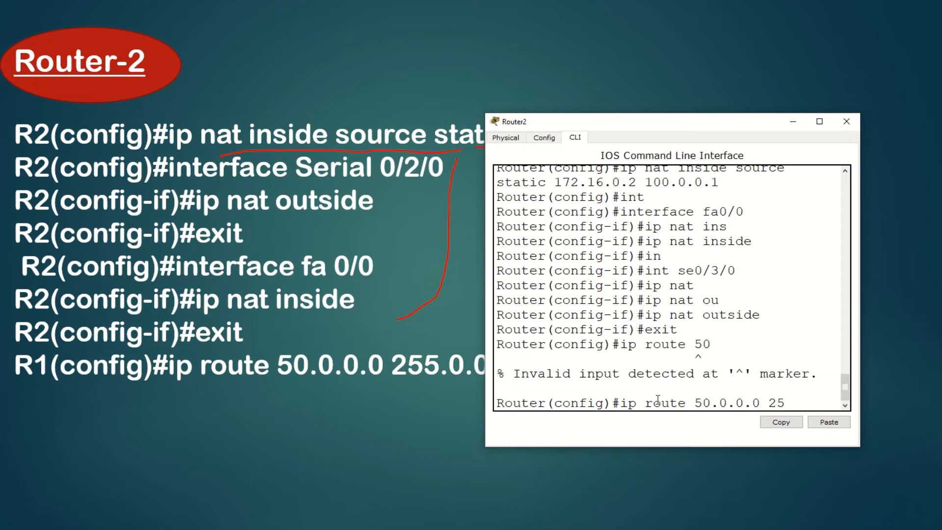
type("5.0.0.0")
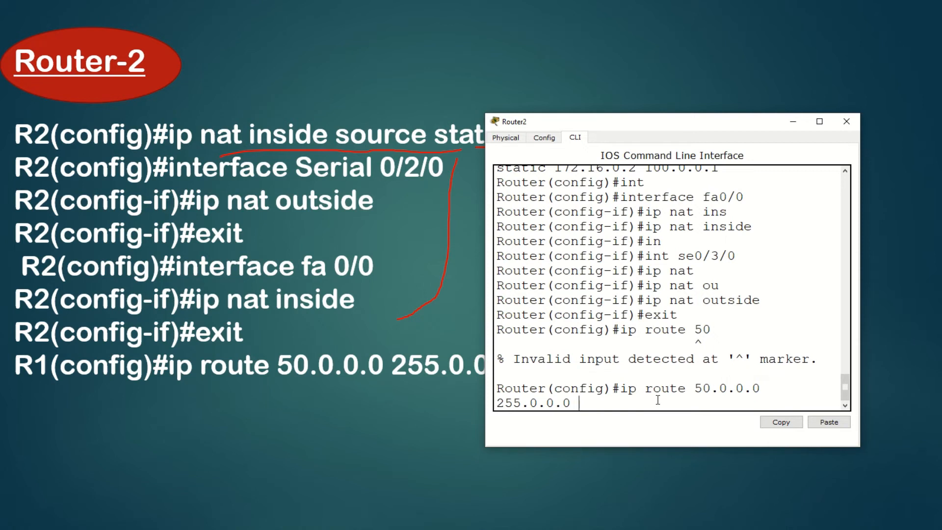
type(" 10.0.0.1")
key("Return")
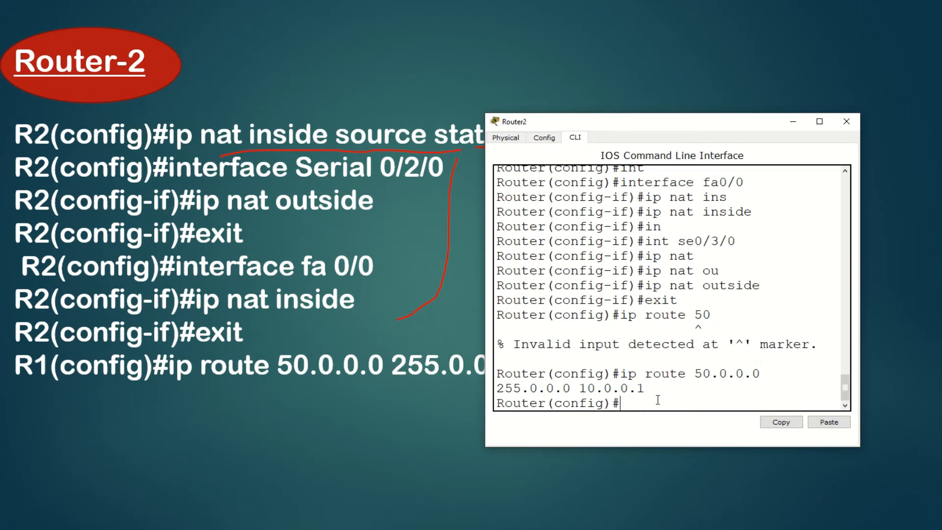
left_click(840, 123)
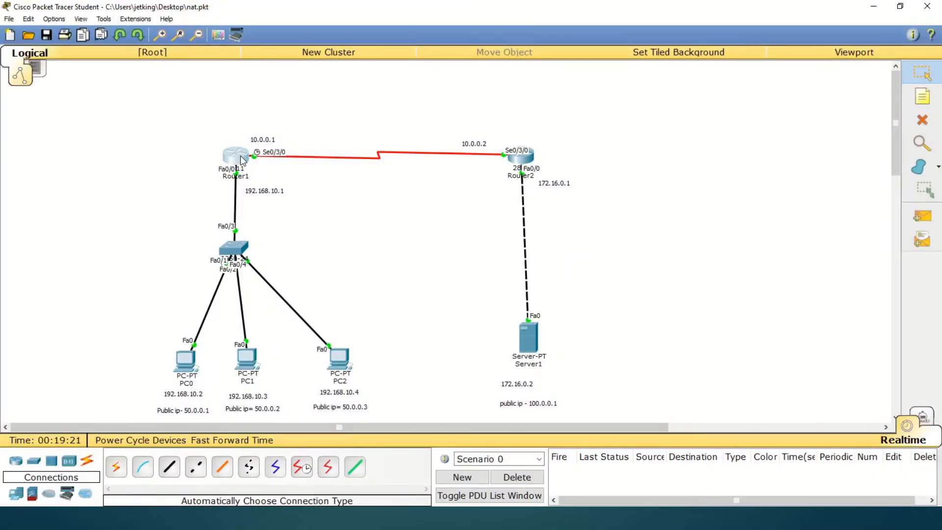
Step: Leave interface configuration on Router1 and add a static route to 100.0.0.0 255.0.0.0 via 10.0.0.2
left_click(244, 159)
type("exit")
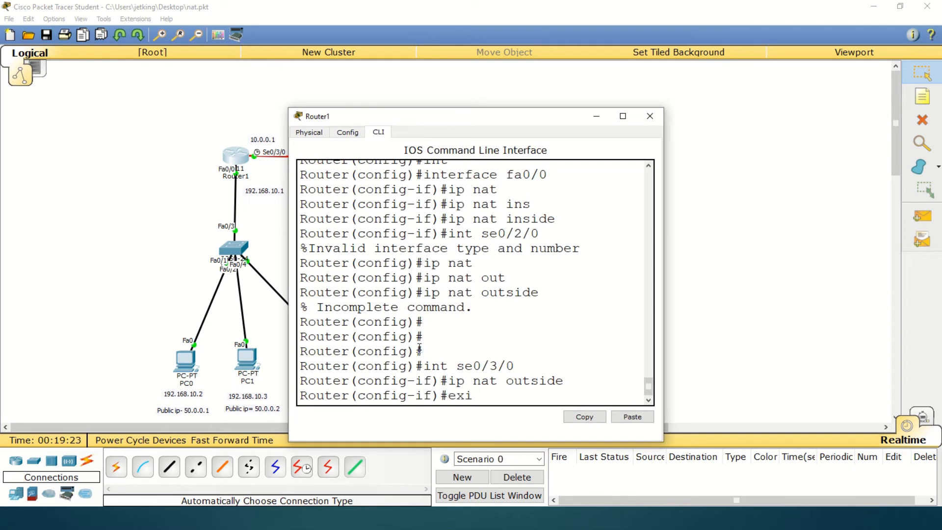
key("Return")
key("Return")
type("ip route ")
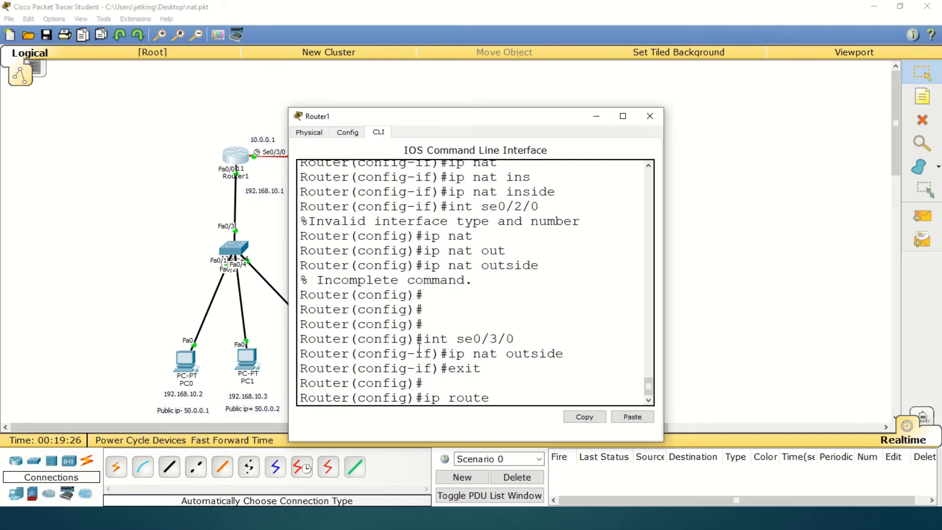
type("10.0.0.")
key("BackSpace")
key("BackSpace")
key("BackSpace")
type("0.0.0.0 255.2")
key("BackSpace")
type("0.0.0 10.0.0.")
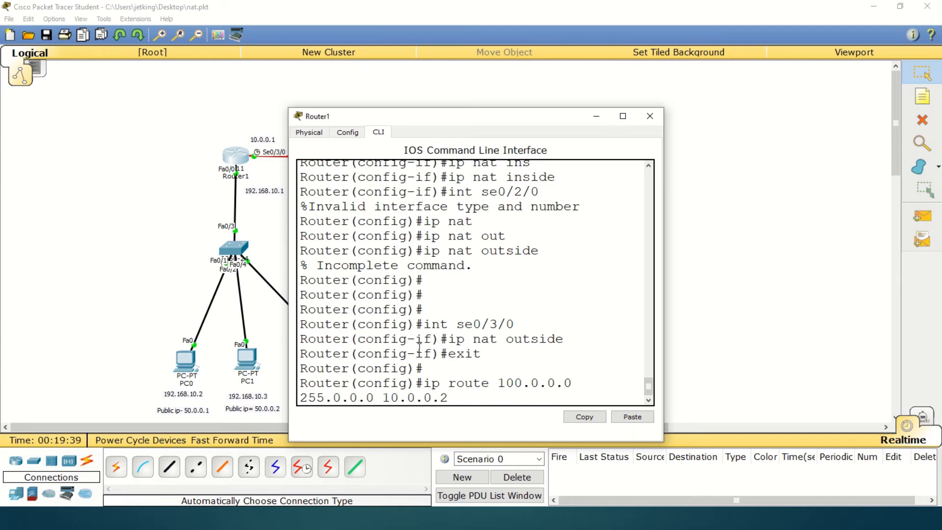
key("Return")
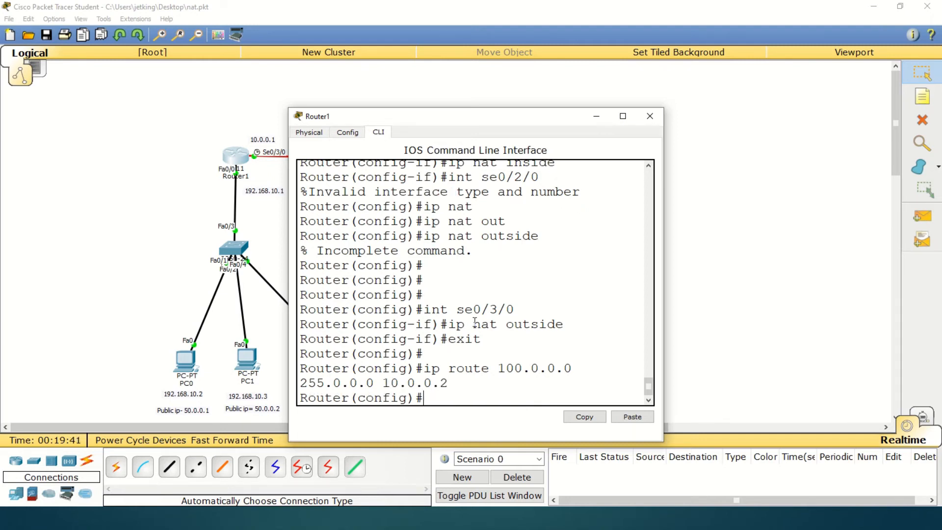
Step: Exit configuration mode on Router1 to the privileged EXEC prompt
key("ctrl+z")
key("Return")
key("Return")
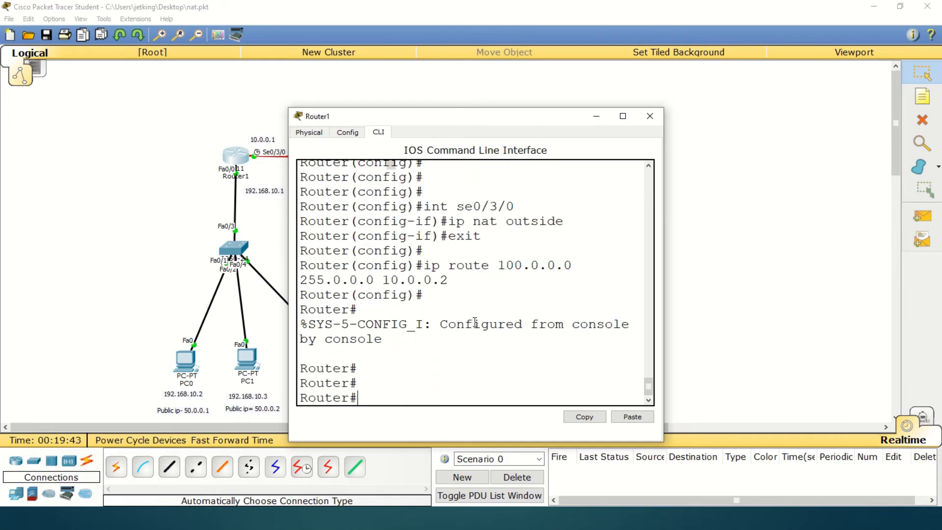
Step: Display the NAT translation table on Router1 with show ip nat translations, and close the router's window
type("show ip n")
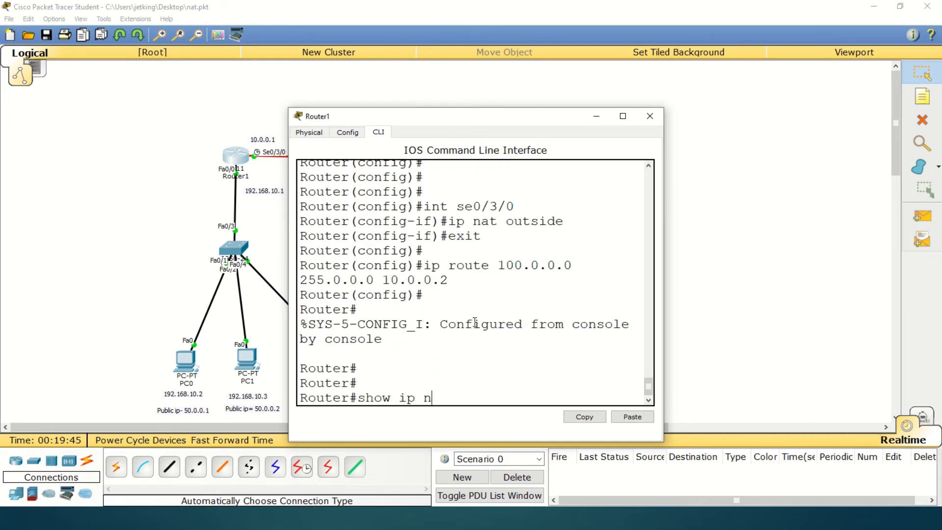
type("at tr")
key("Tab")
key("Return")
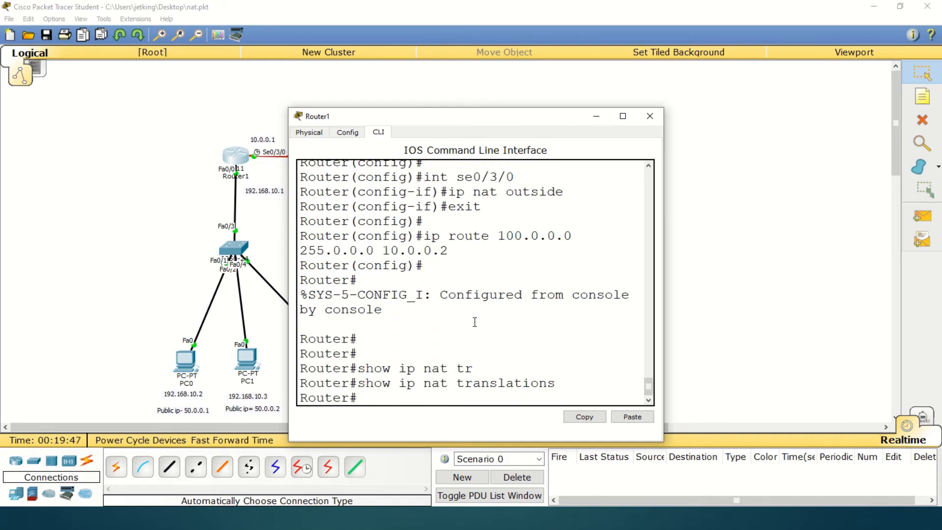
key("Return")
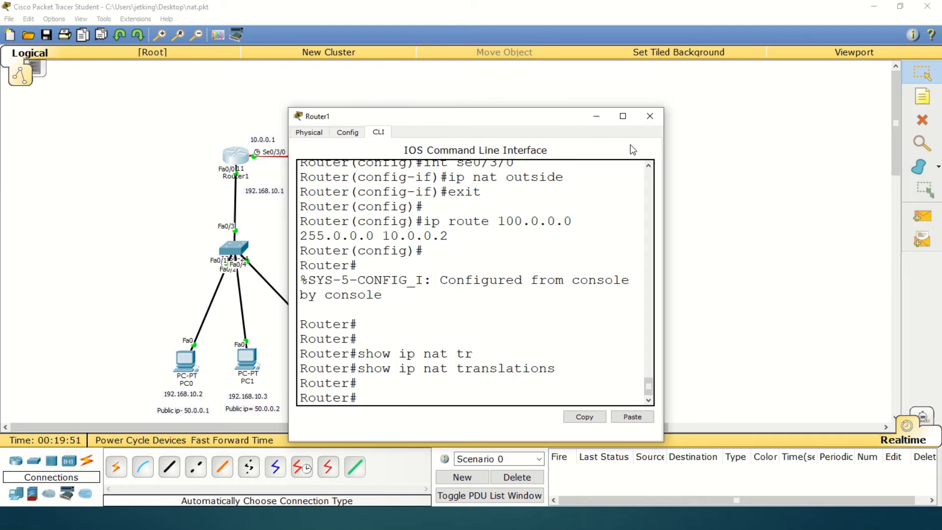
left_click(645, 125)
Step: Ping the server's public address 100.0.0.1 from PC0's Command Prompt, review the replies and close the PC's window
left_click(187, 355)
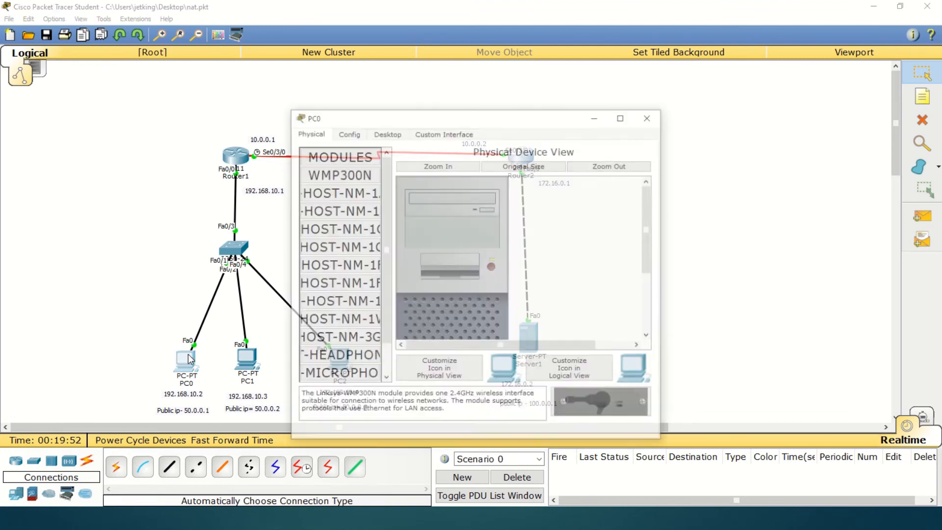
left_click(387, 132)
left_click(608, 210)
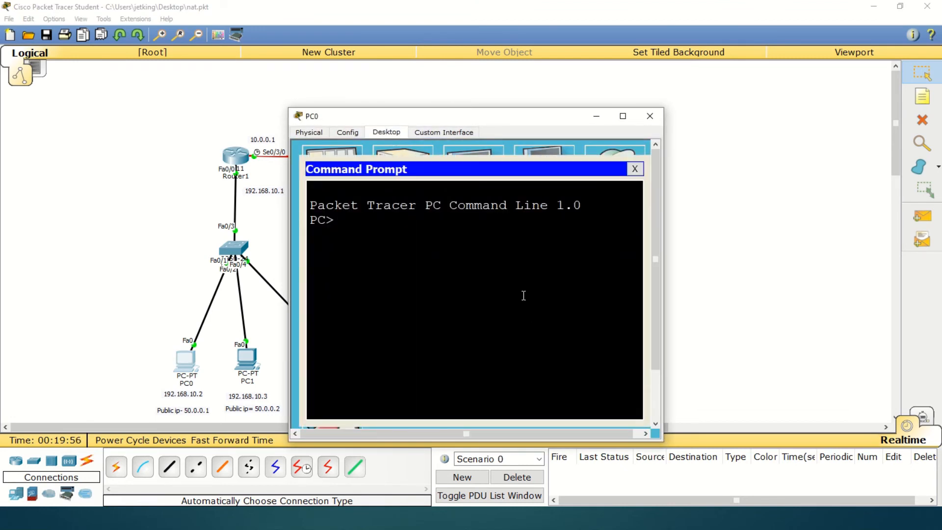
type("ping 100.0.0.")
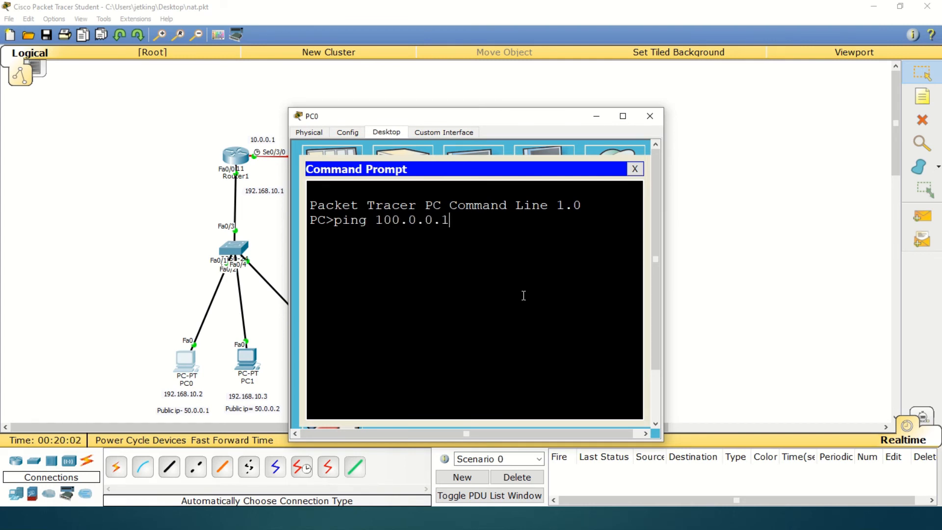
type("1")
key("Return")
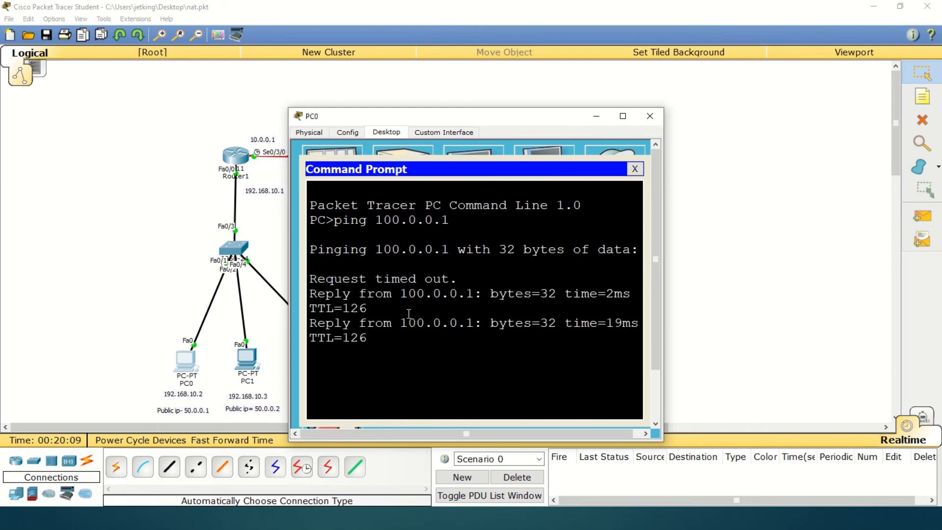
left_click_drag(335, 296, 445, 340)
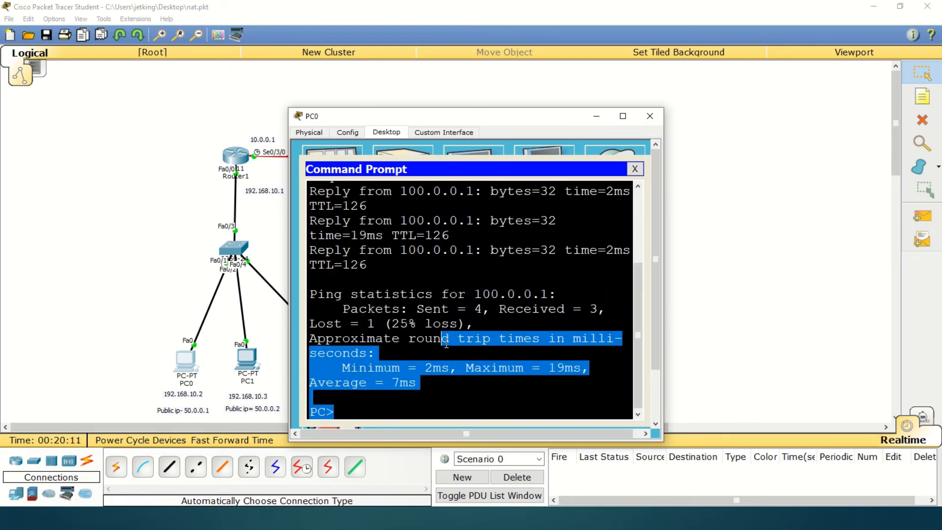
left_click(650, 118)
Step: Open Router2's command line and leave global configuration mode for the privileged EXEC prompt
left_click(521, 161)
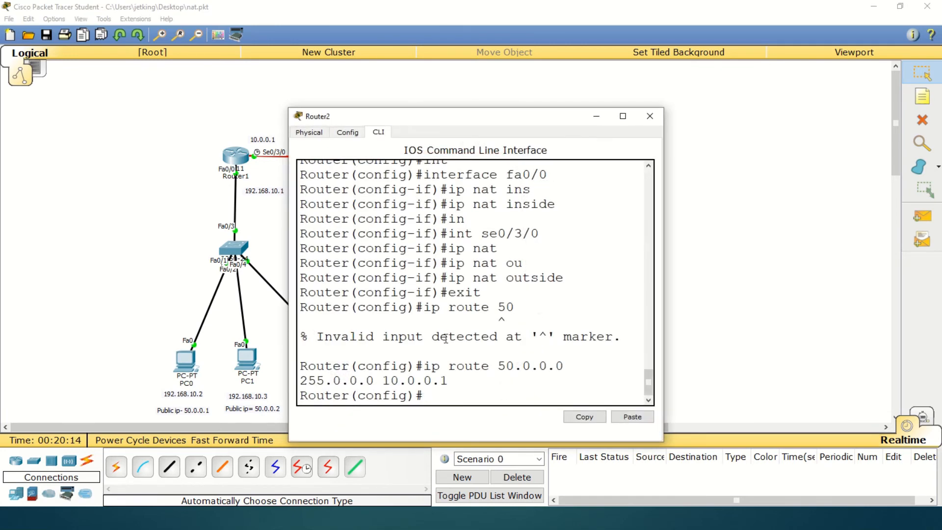
key("Return")
key("Return")
key("Return")
key("ctrl+z")
key("Return")
key("Return")
key("Return")
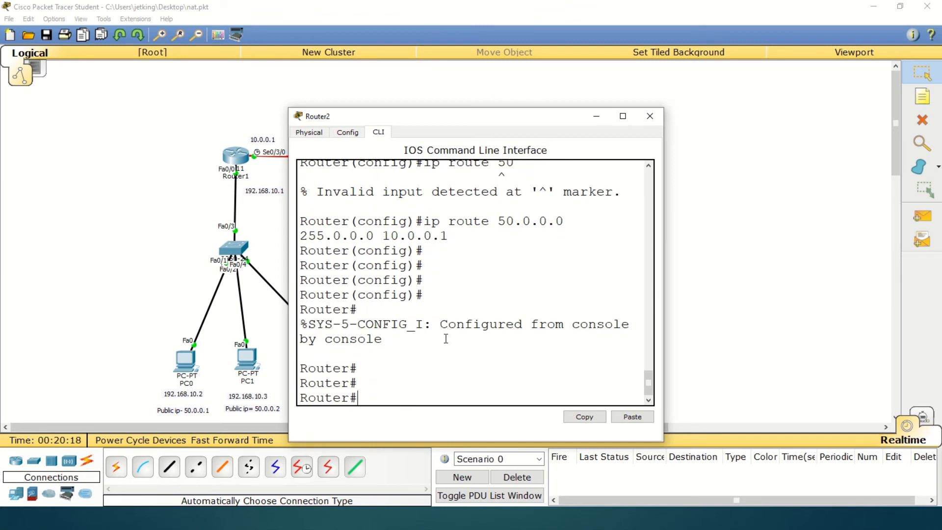
Step: Run show ip nat translations on Router2, examine the icmp entries in the enlarged window and close it
type("show ip nat")
key("Tab")
type("tr")
key("Tab")
key("Return")
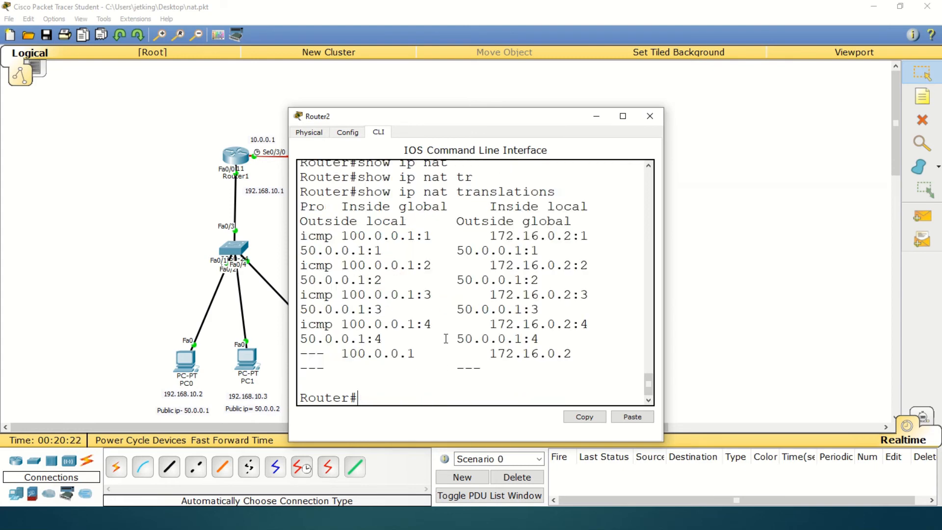
left_click(623, 116)
left_click_drag(361, 369, 614, 412)
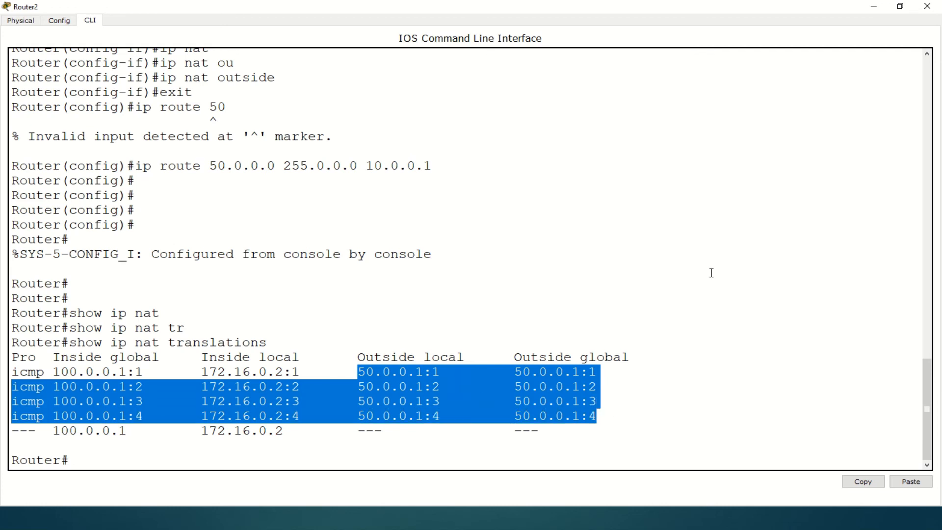
left_click(927, 6)
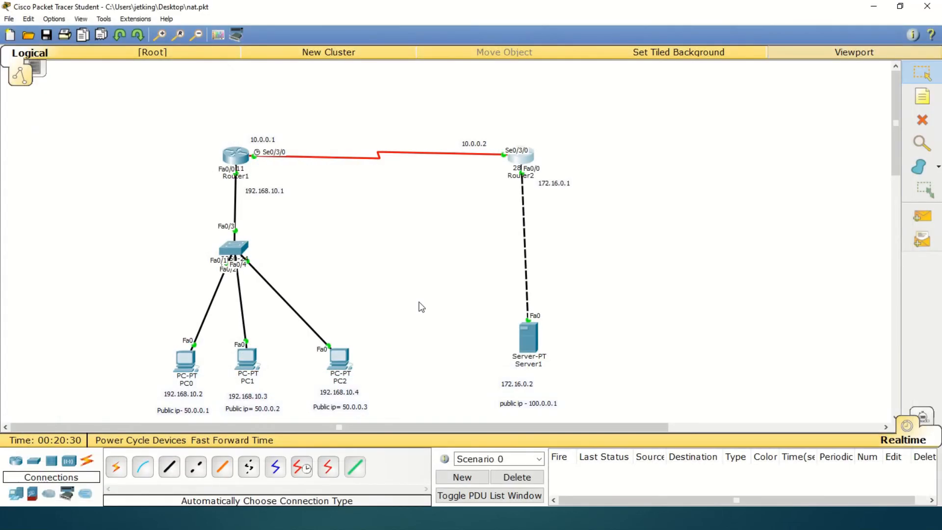
Step: Ping 100.0.0.1 from PC1's Command Prompt and close the PC's window
left_click(247, 362)
left_click(386, 135)
left_click(540, 187)
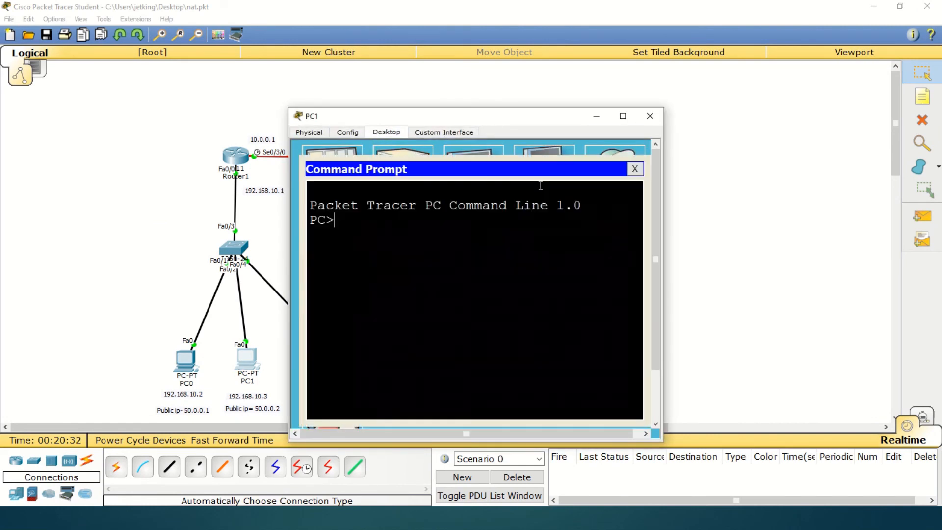
type("ping 100.0.0.1")
key("Return")
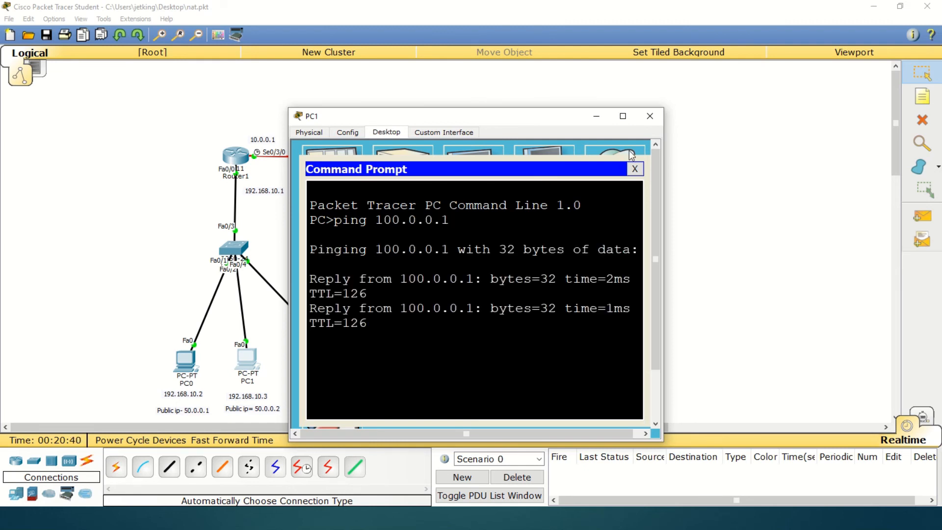
left_click(650, 116)
Step: Ping 100.0.0.1 from PC2's Command Prompt and close the PC's window
left_click(351, 361)
left_click(551, 193)
type("pin")
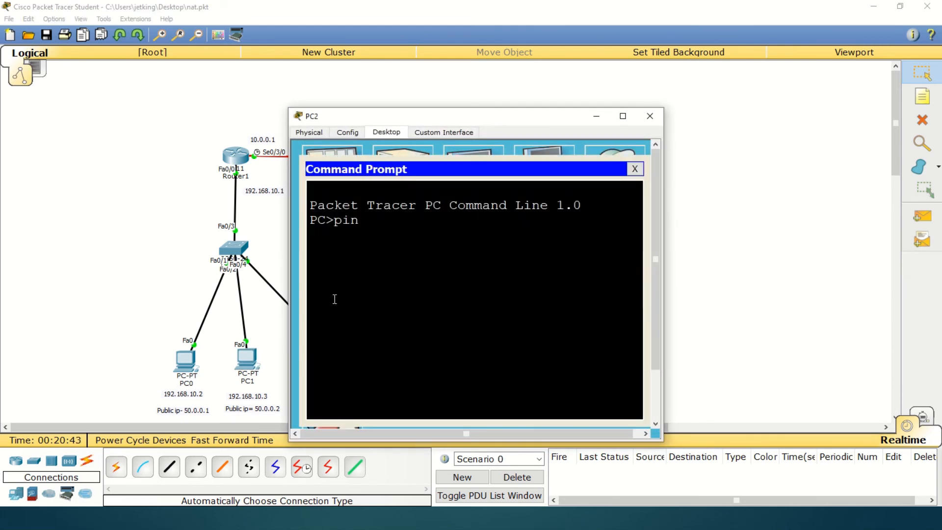
type("g 100.0.0.1")
key("Return")
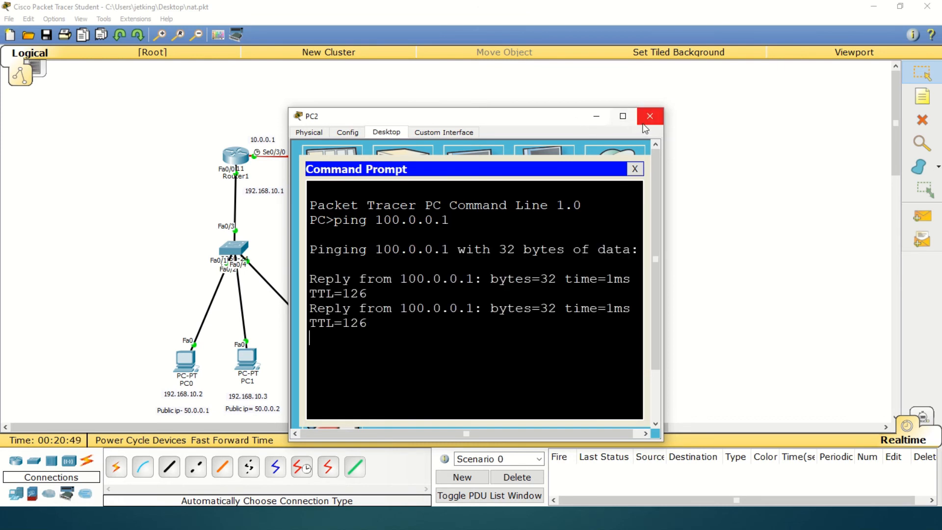
left_click(650, 116)
Step: Rerun show ip nat translations on Router2, examine the outside local and outside global addresses, and close the router's window
left_click(511, 153)
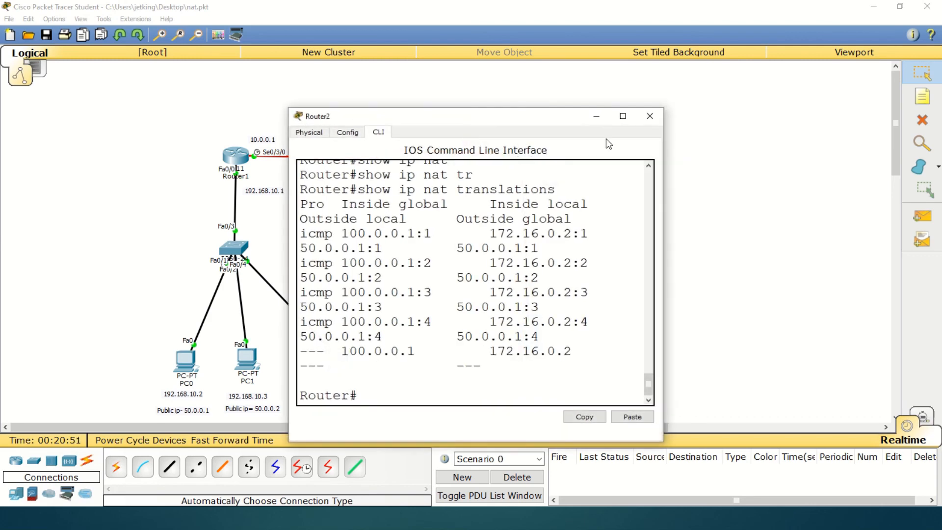
left_click(619, 117)
key("Up")
key("Return")
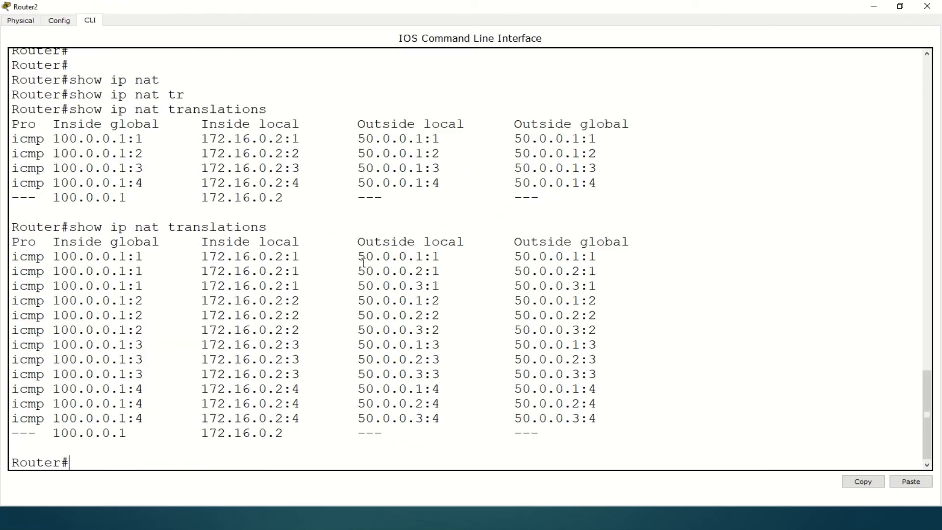
left_click_drag(358, 257, 460, 257)
left_click_drag(367, 275, 599, 260)
left_click(381, 284)
left_click_drag(382, 285, 421, 422)
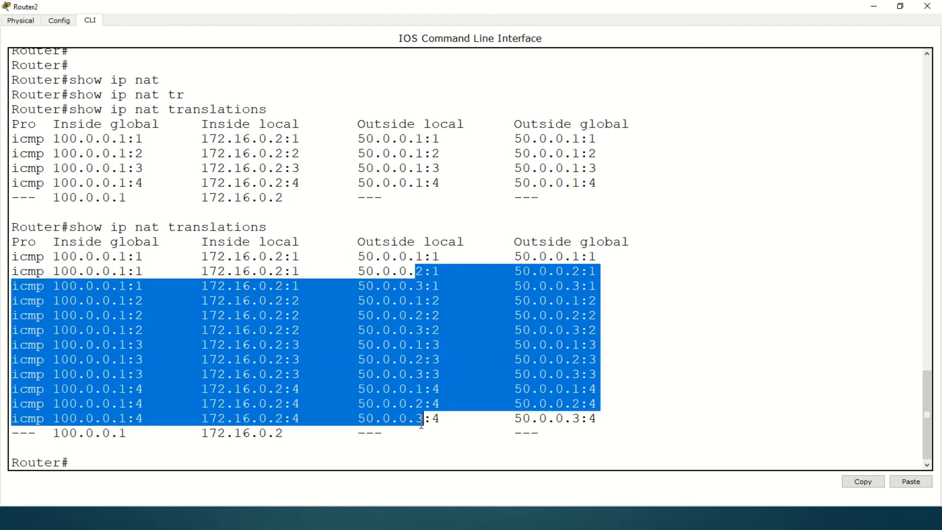
left_click(698, 362)
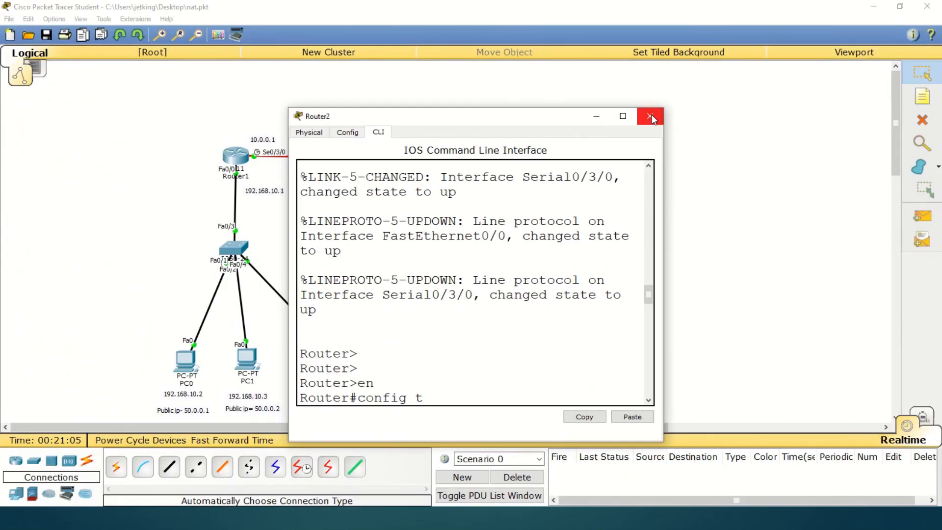
left_click(651, 117)
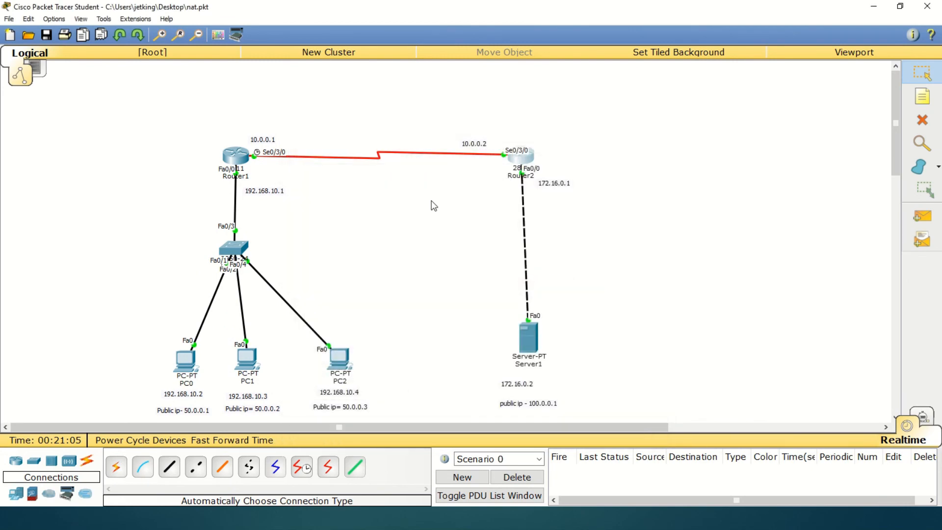
Step: Rerun show ip nat translations on Router1 and examine the outside local and outside global columns in the enlarged window
left_click(236, 155)
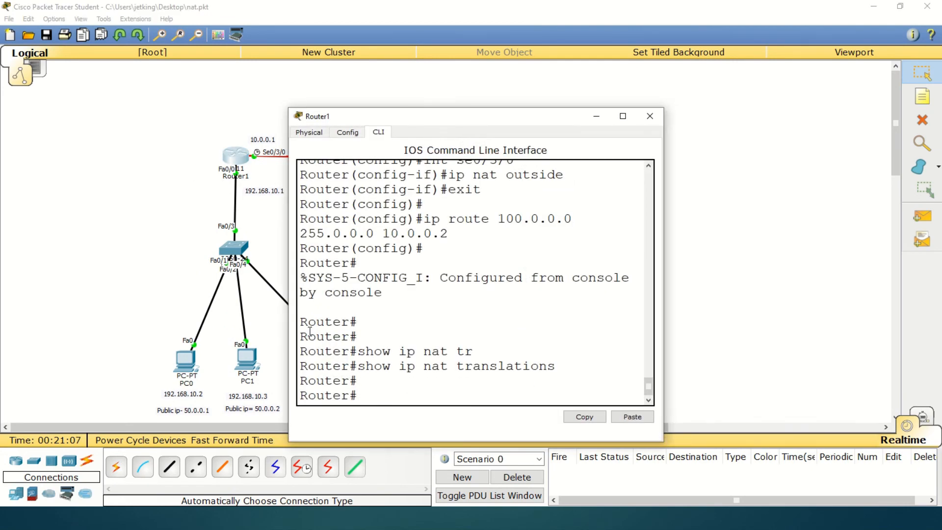
key("Up")
key("Return")
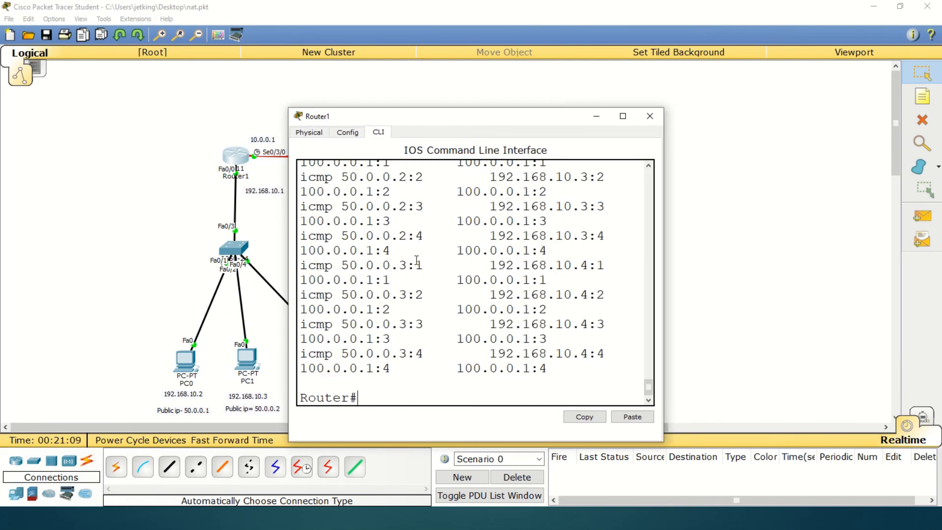
left_click(623, 116)
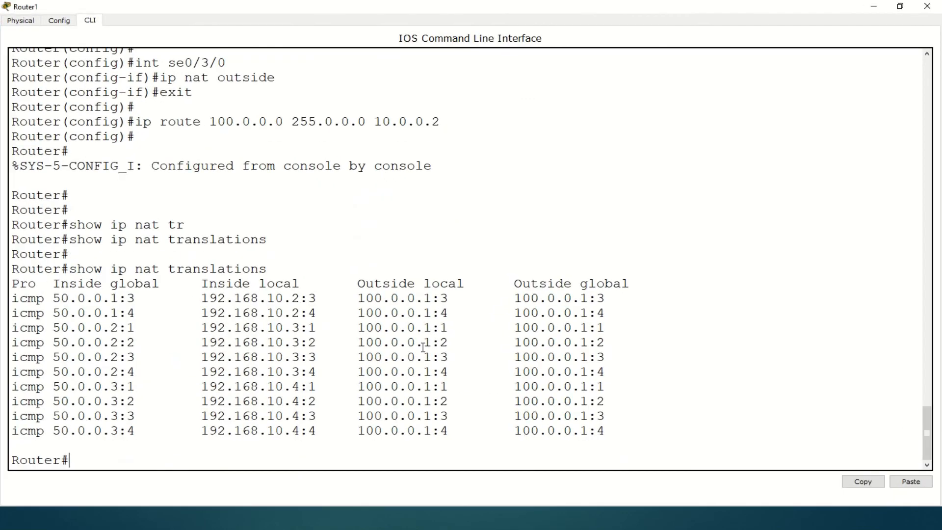
left_click_drag(365, 298, 567, 425)
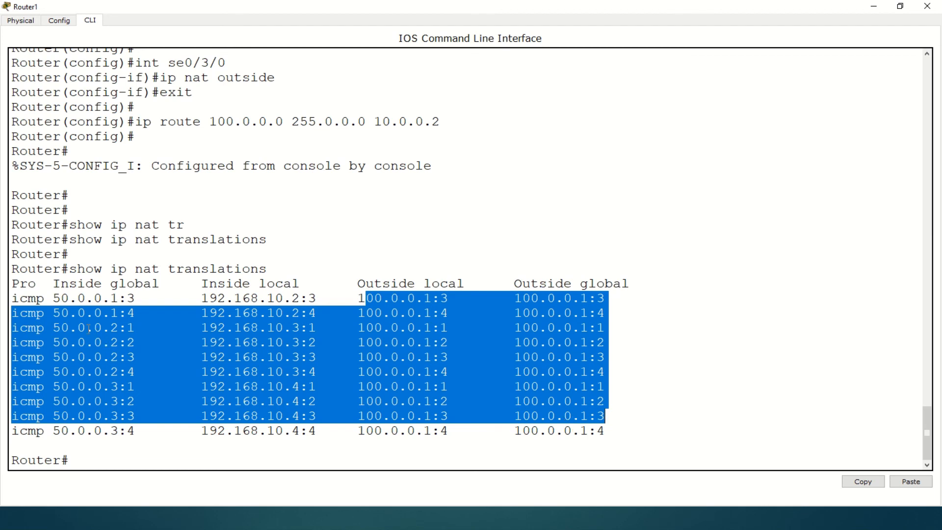
Step: Compare the inside local address of each PC with its inside global address in Router1's translation table, and close the window
left_click(61, 337)
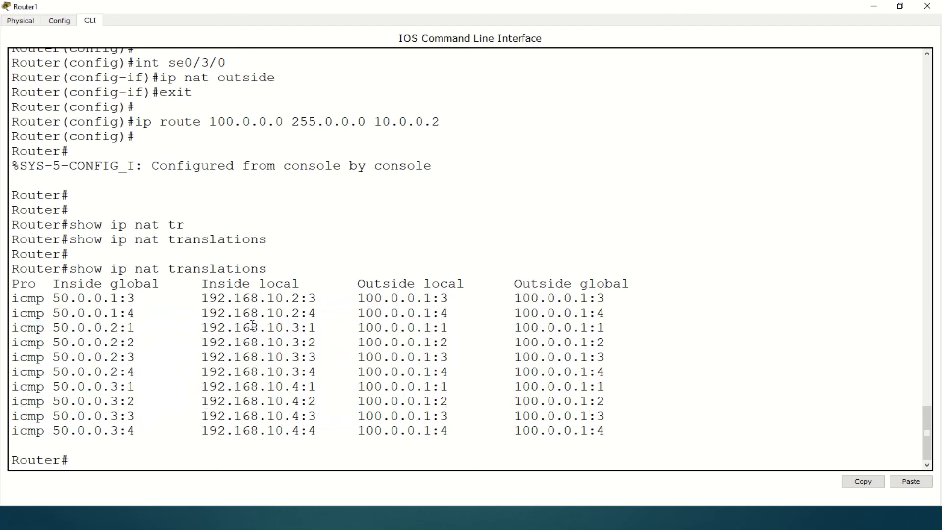
left_click_drag(296, 298, 85, 302)
left_click_drag(292, 327, 106, 343)
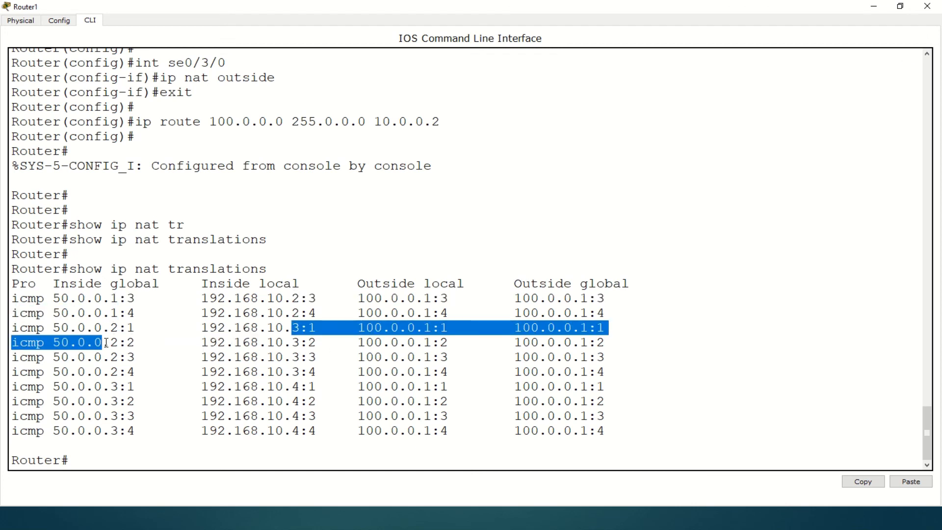
left_click_drag(304, 392, 120, 401)
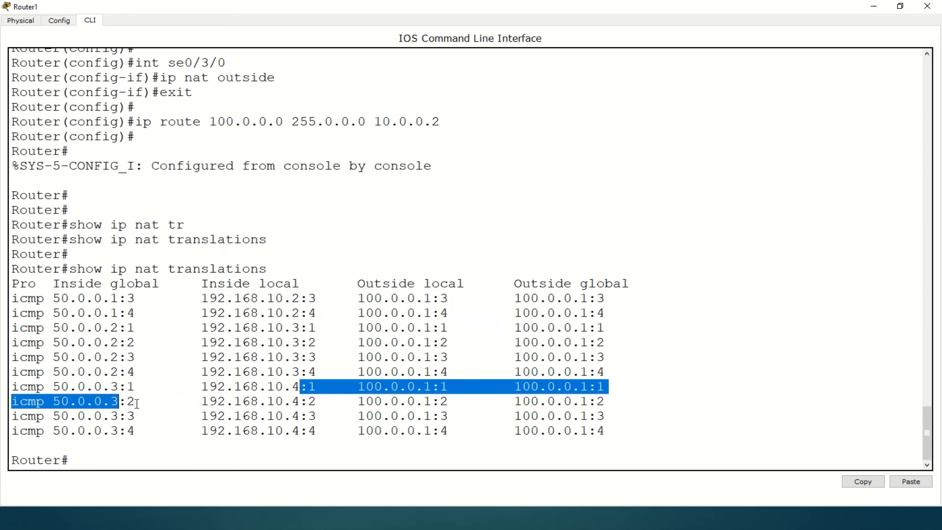
left_click_drag(505, 343, 702, 286)
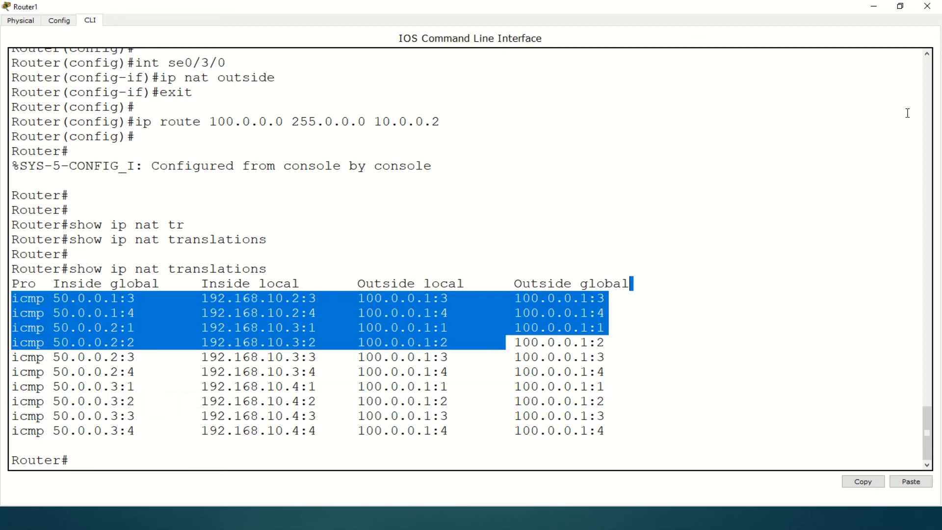
left_click(927, 6)
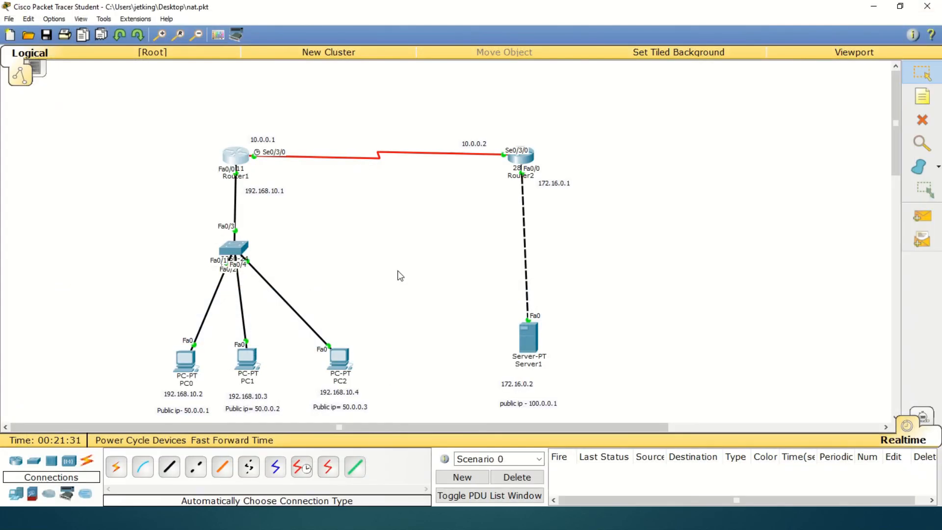